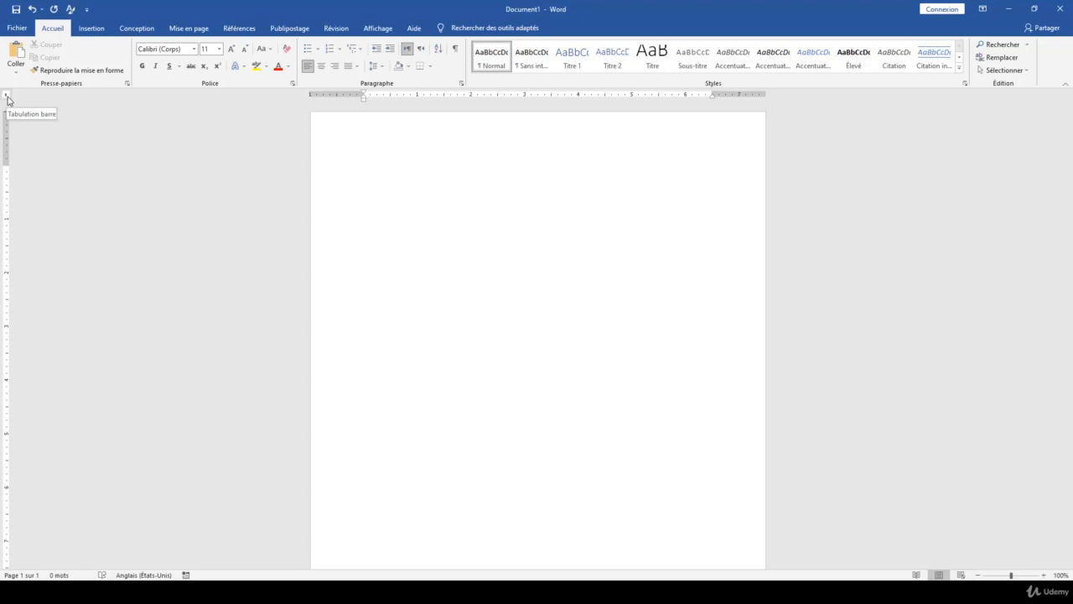
Practise with a tab stop: type 'Liste', tab over, move the stop to about 4, type 'telephone'.
click(7, 99)
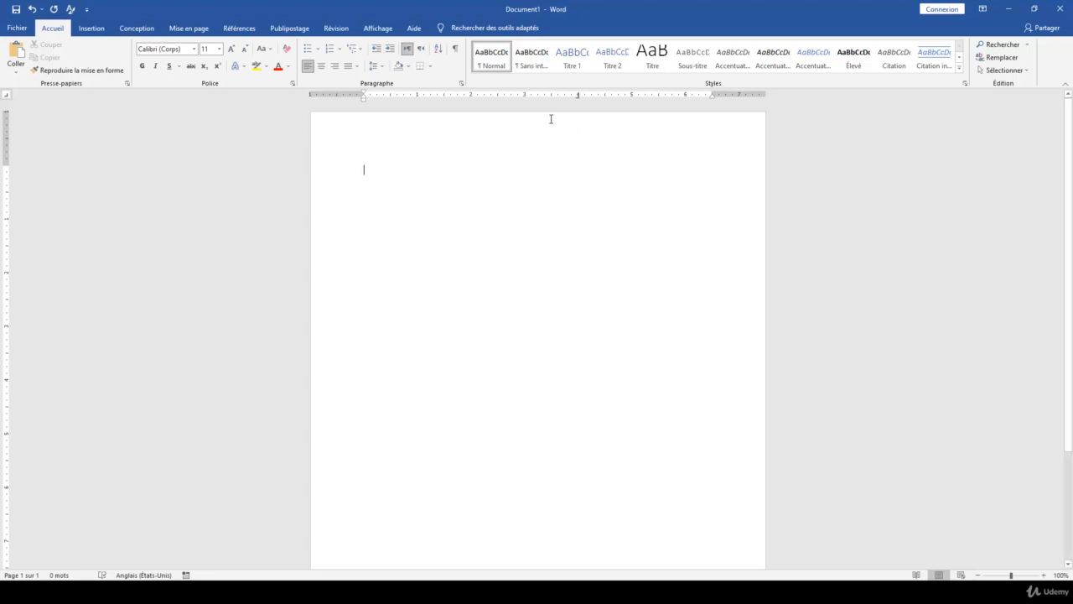
click(471, 97)
text(Liste)
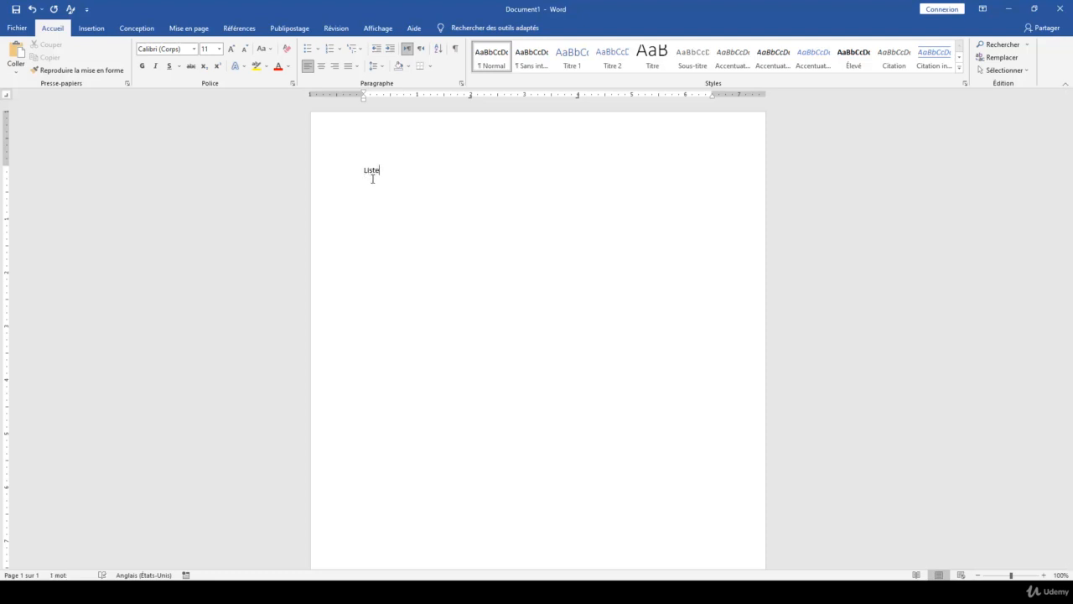
key(Tab)
drag(473, 97, 578, 97)
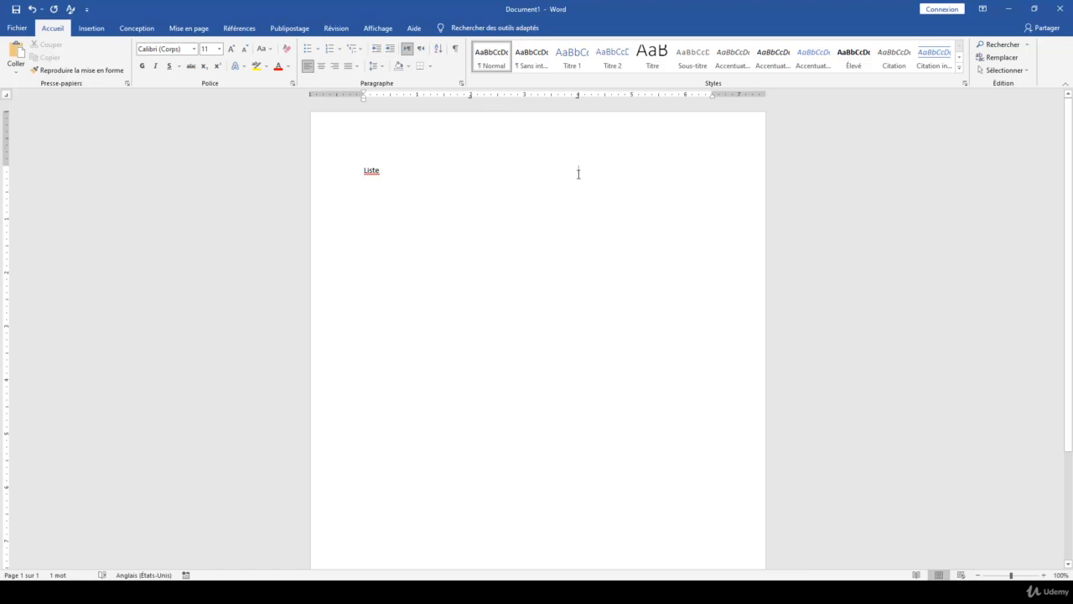
text(tel)
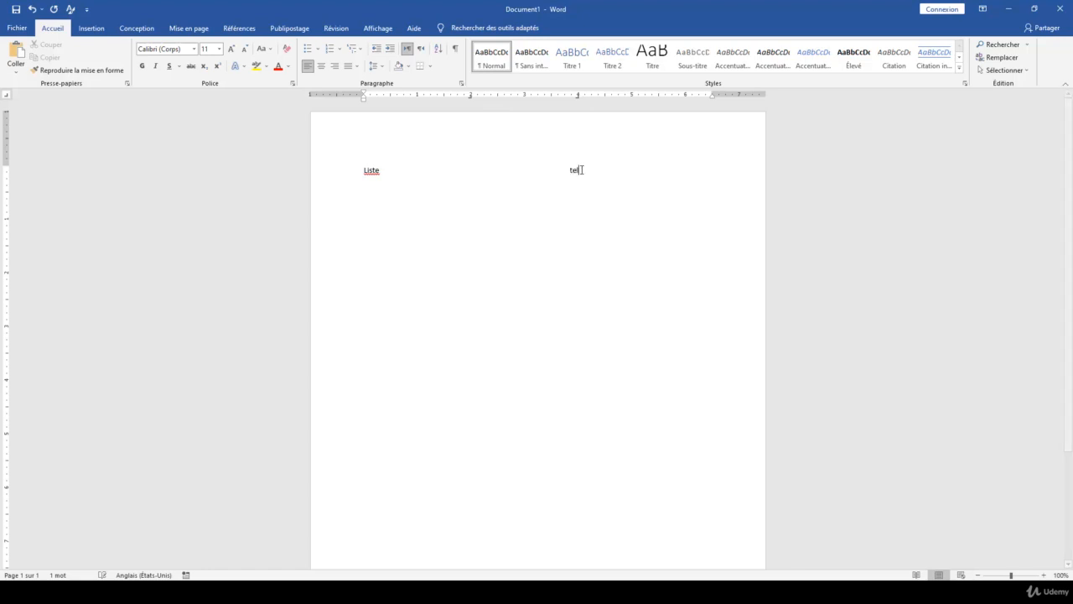
text(ephone)
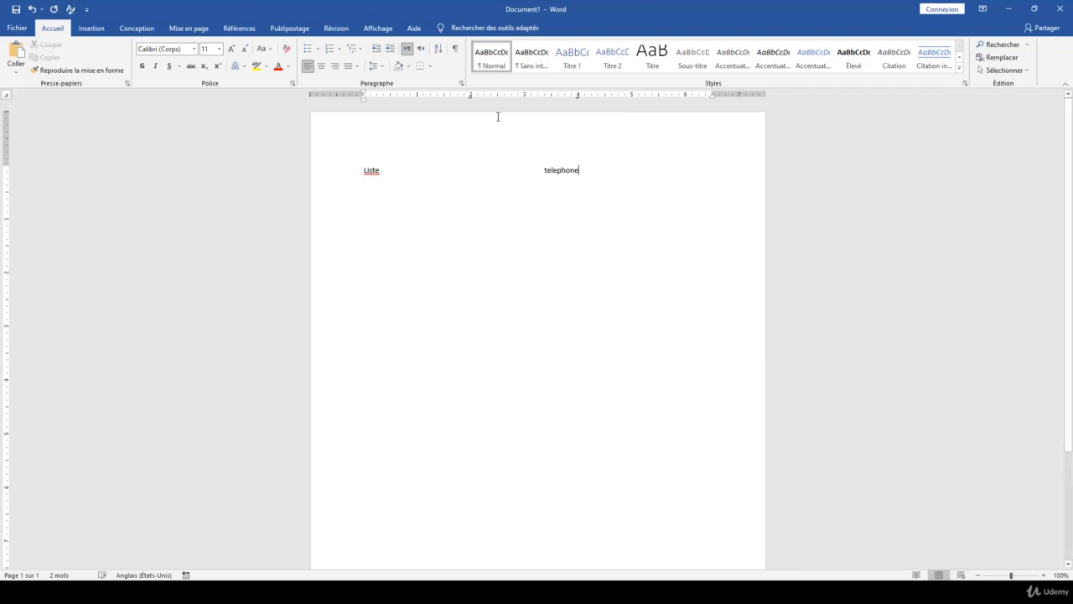
Shift the right tab stop left, remove a tab stop, and delete the 'Liste telephone' practice line.
click(578, 96)
drag(578, 100, 531, 100)
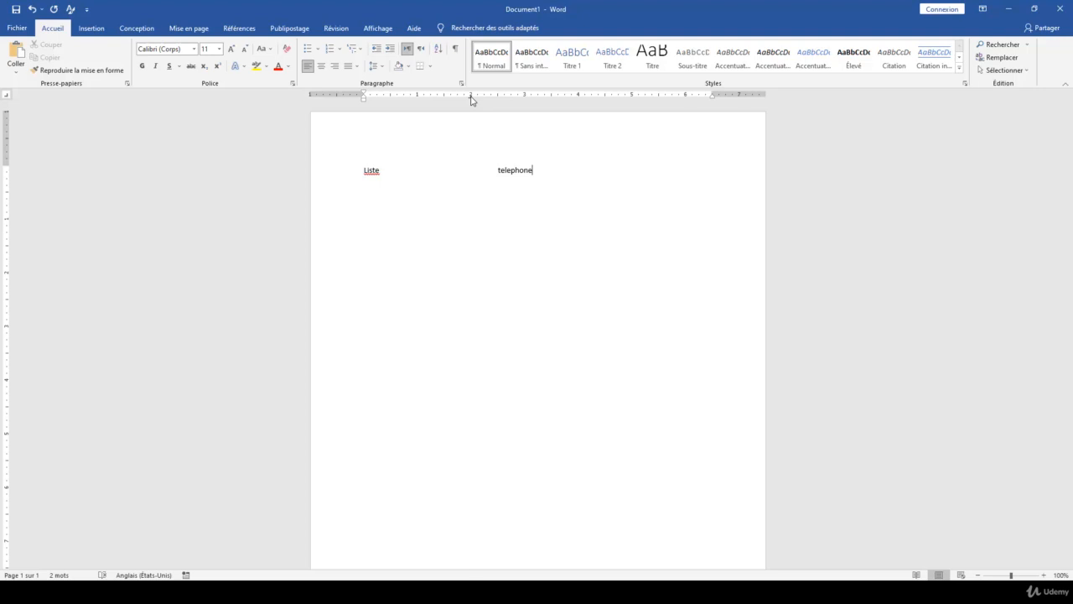
drag(470, 100, 472, 107)
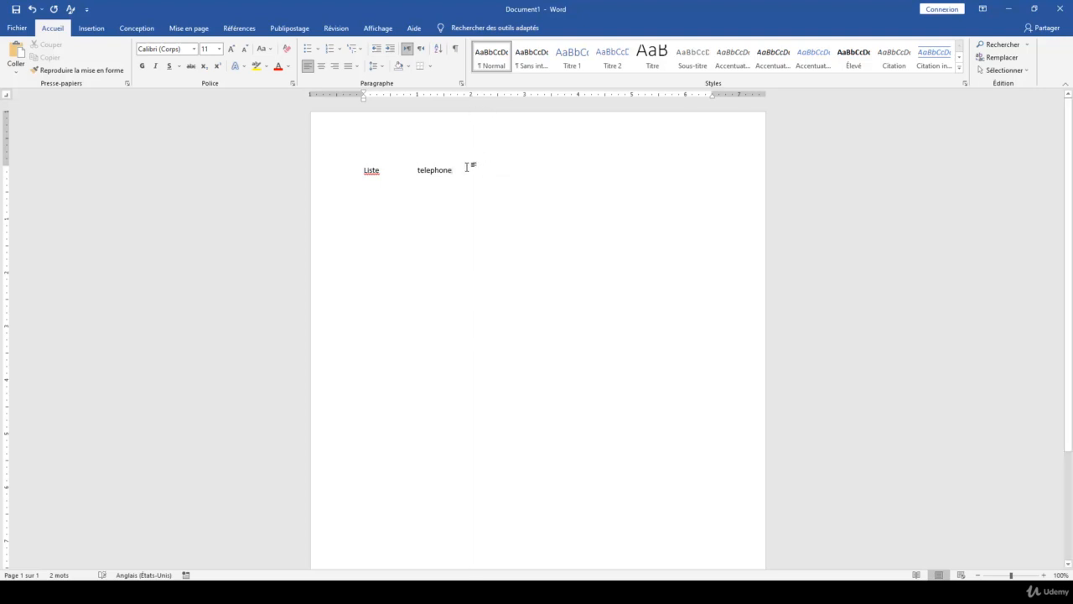
drag(467, 167, 349, 176)
key(Delete)
Set a right tab near the right margin, then enter the person's name, a tab, and their phone number.
click(684, 100)
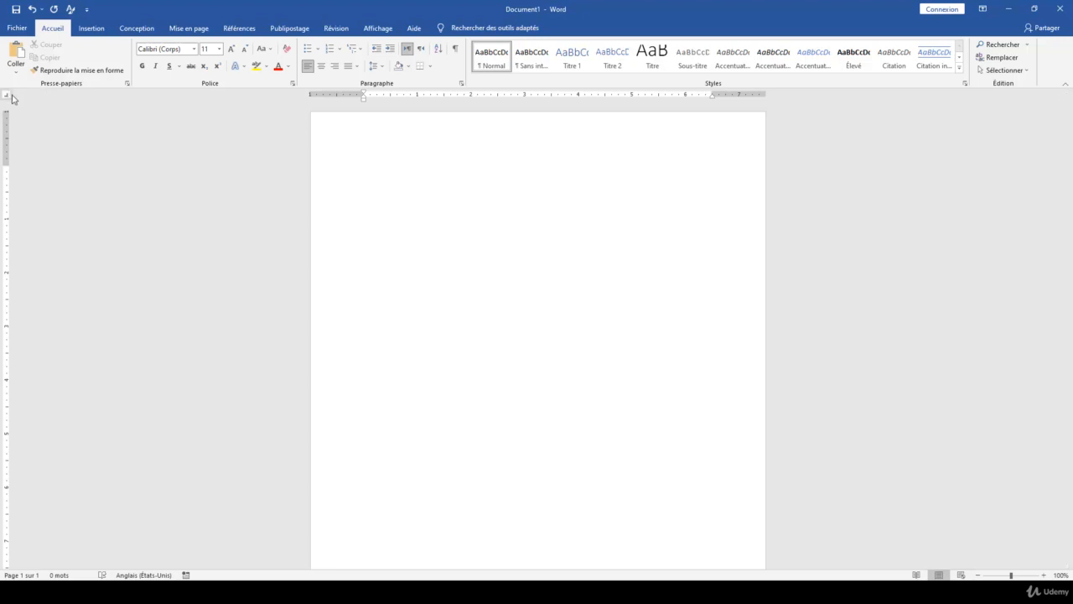
click(698, 96)
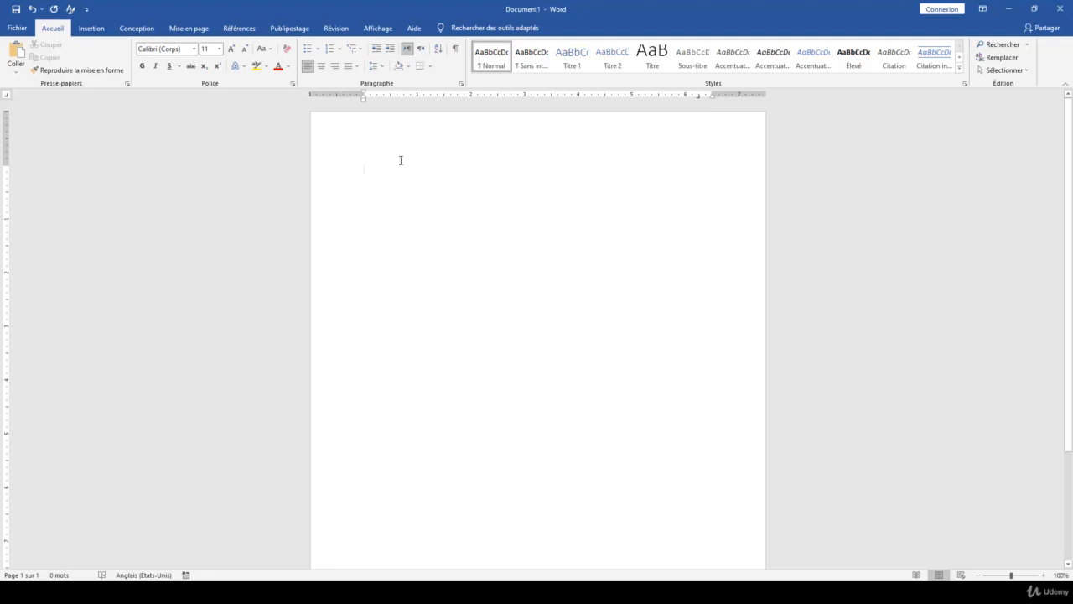
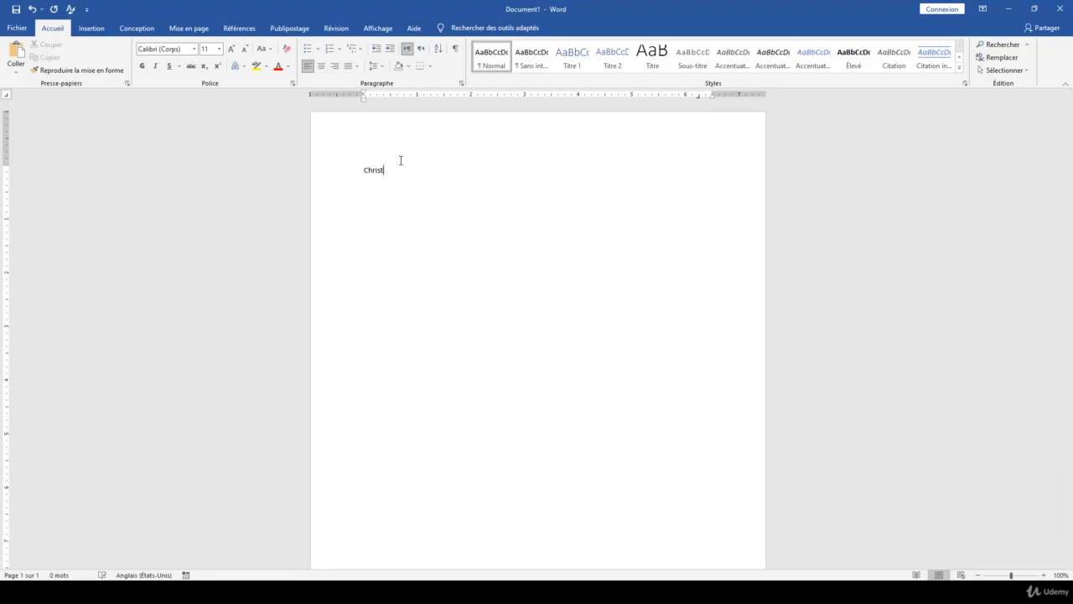
key(Tab)
key(Tab)
key(Tab)
key(Tab)
key(Tab)
key(Tab)
key(Tab)
key(Tab)
key(Tab)
key(Tab)
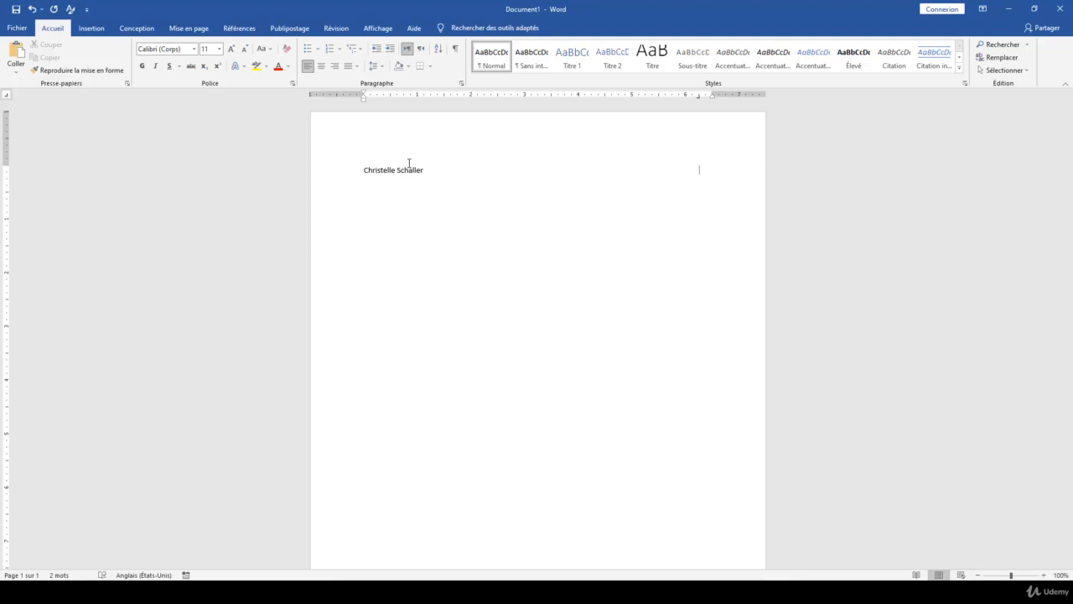
click(458, 50)
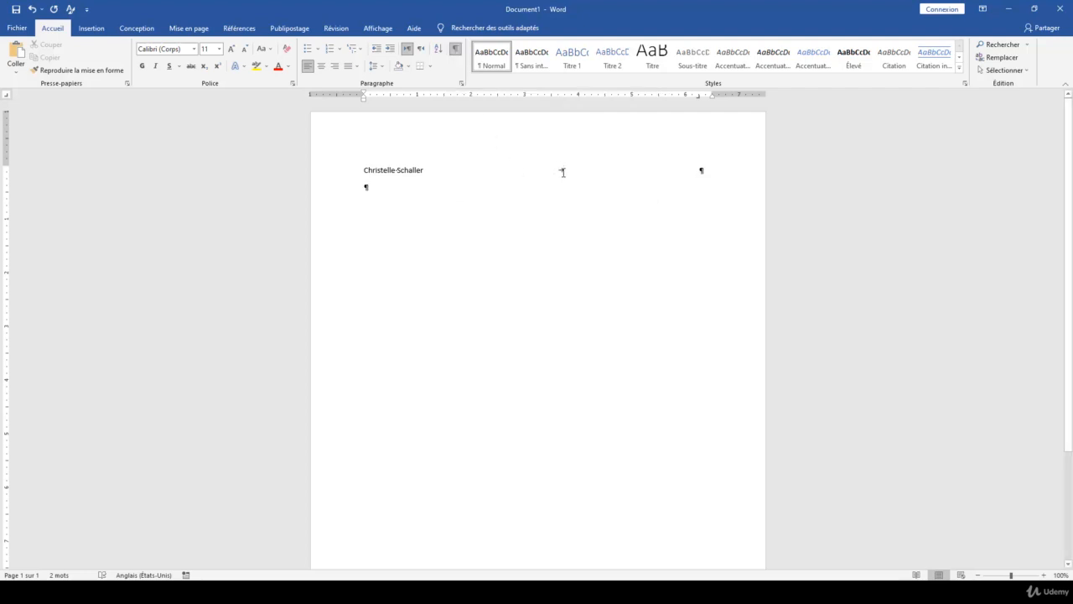
click(455, 50)
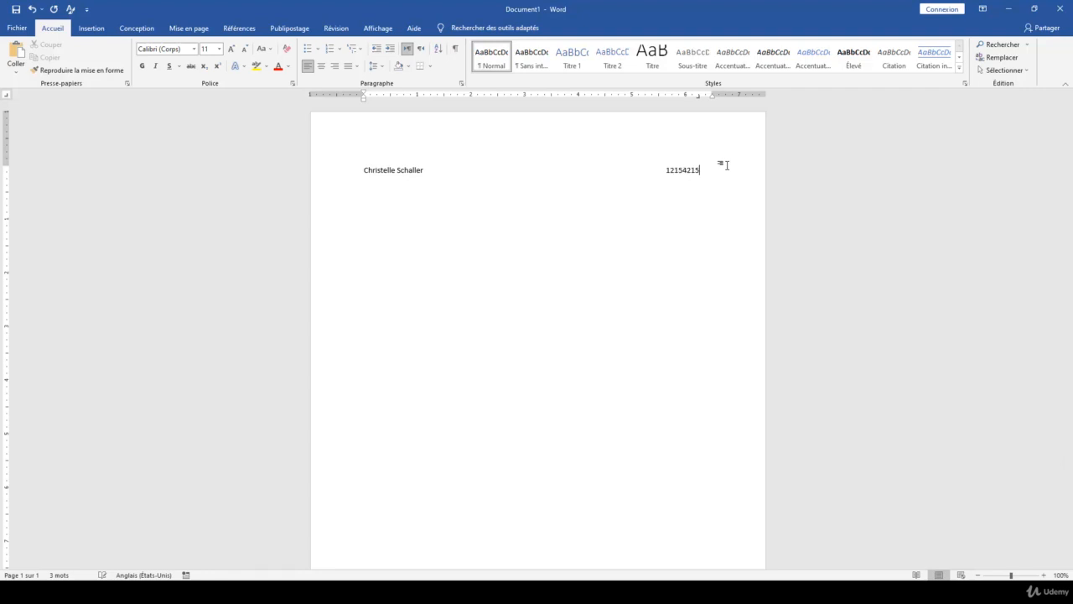
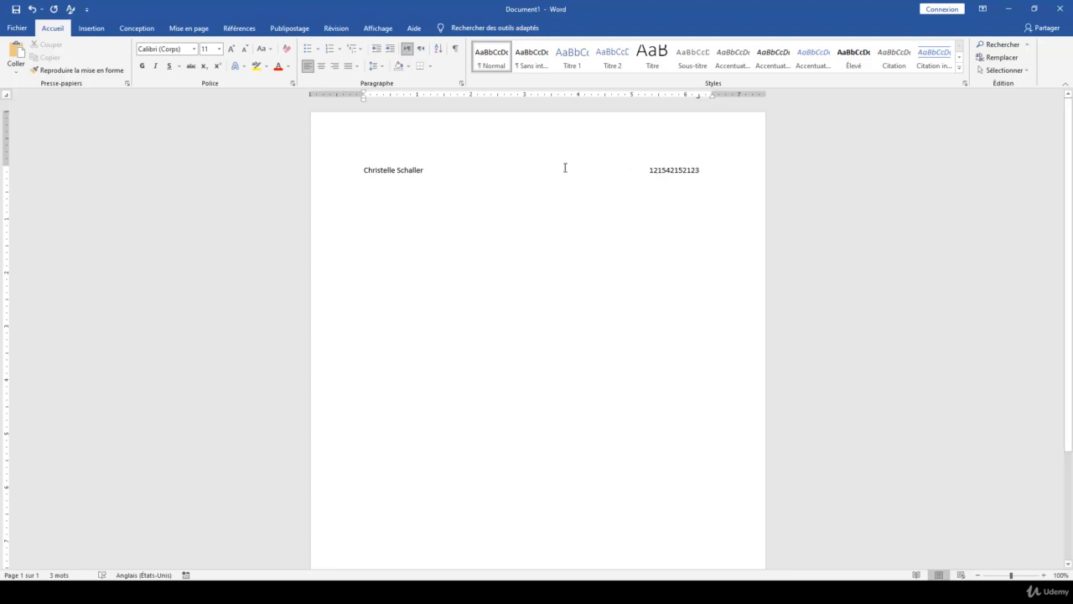
Give the 6.25" tab stop the dotted leader (option 2) in the Tabulations dialog.
double_click(698, 97)
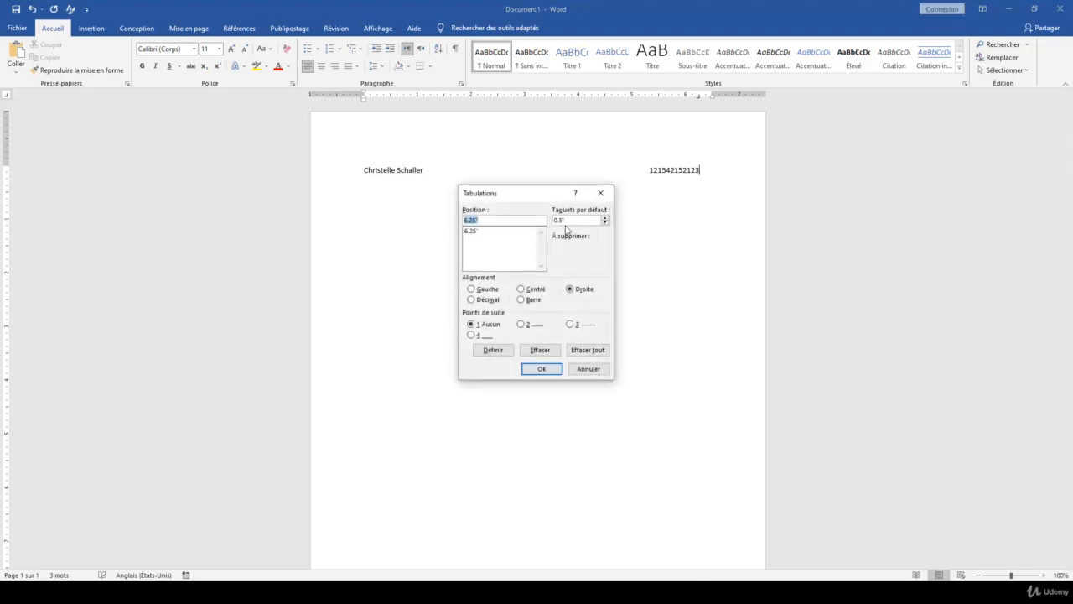
click(486, 231)
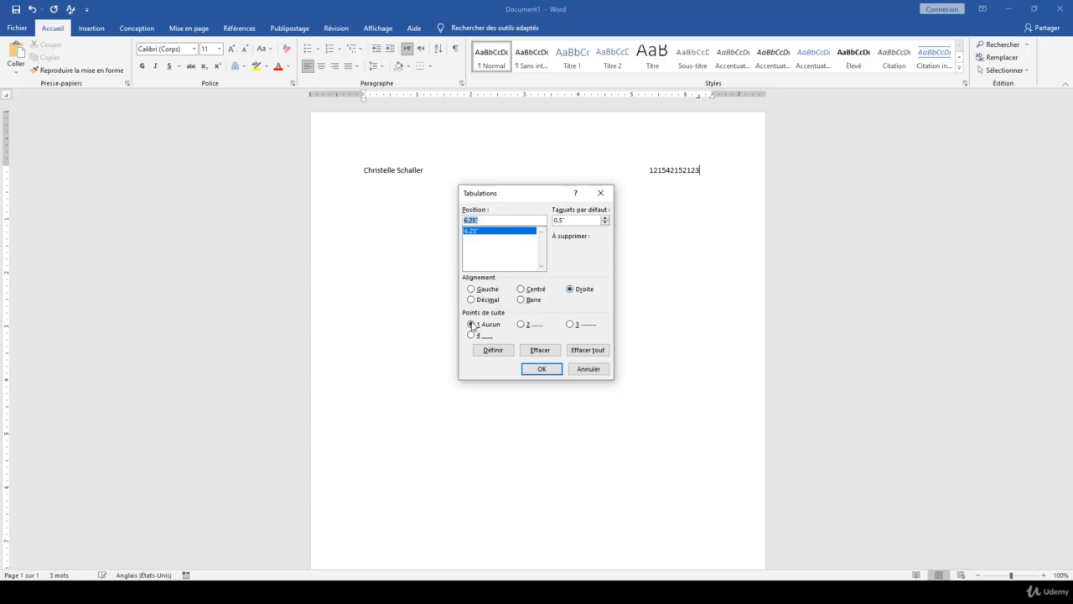
click(524, 325)
click(542, 368)
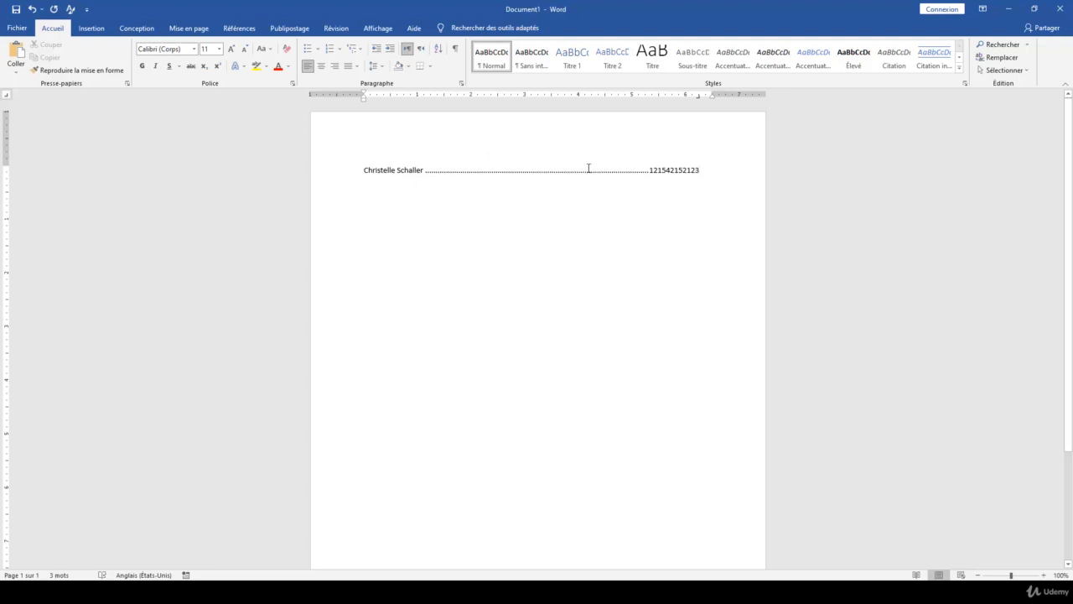
Add a new line, switch the tab selector to the centred tab, and select the name-and-number line.
key(Return)
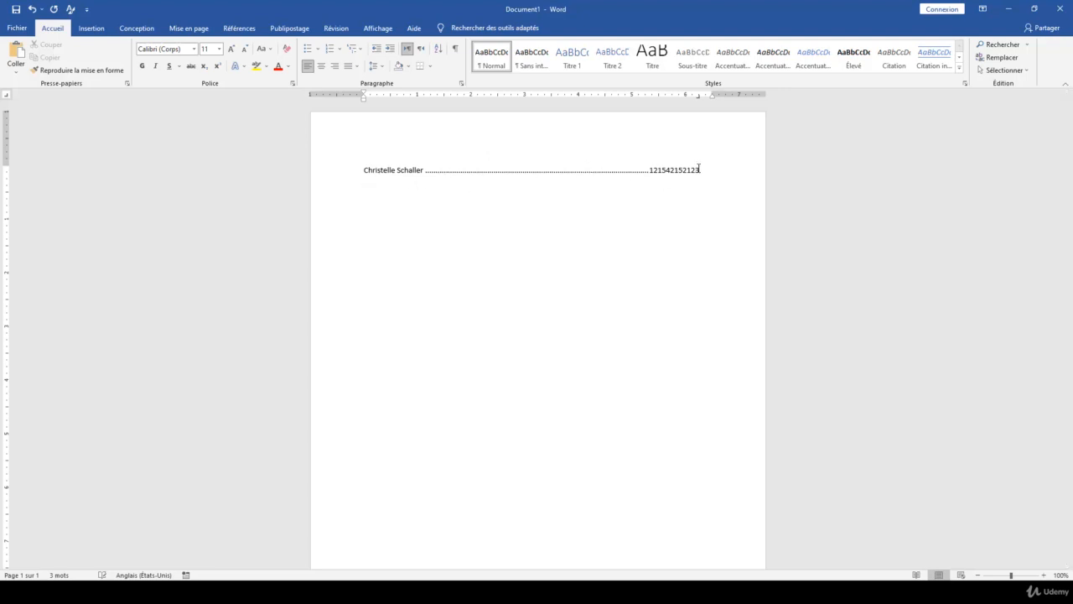
click(9, 97)
click(7, 97)
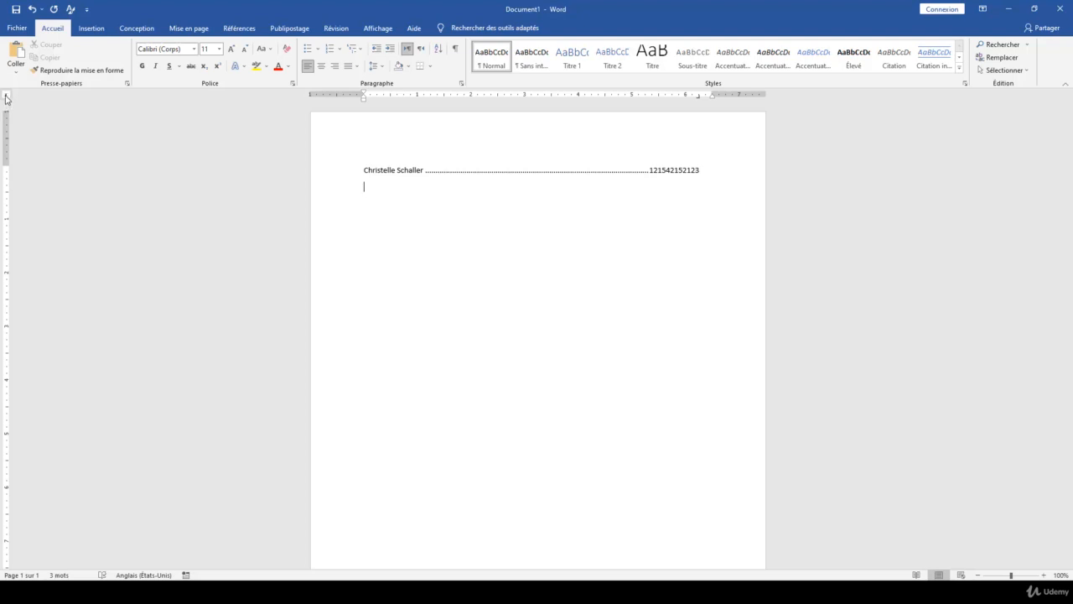
click(7, 97)
click(7, 98)
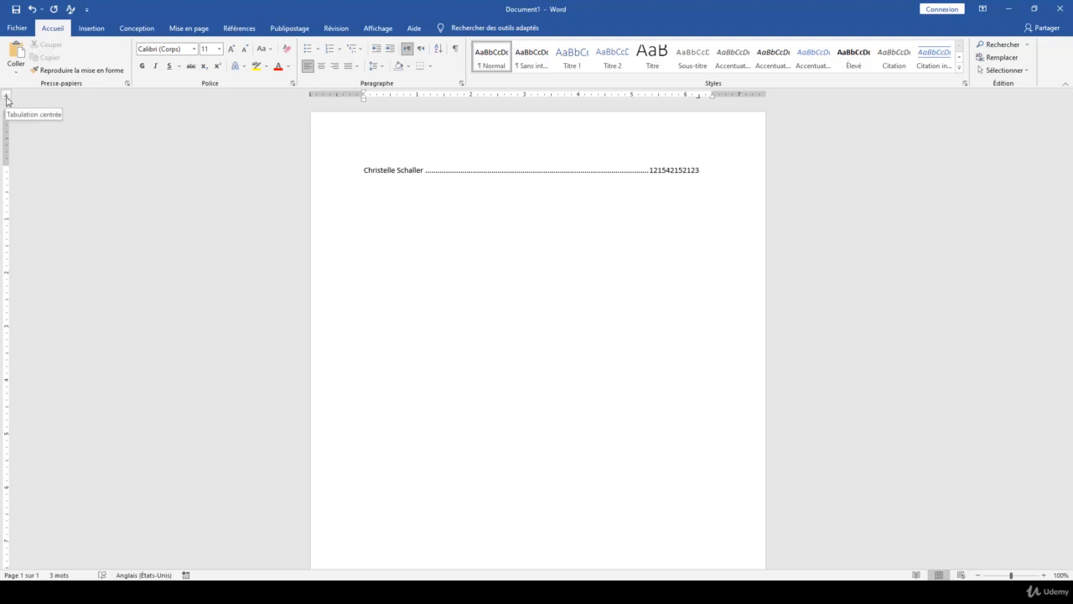
drag(713, 167, 369, 174)
Delete the old line, set a centred tab near 3", and type the first name then 'habitation' on it.
key(Delete)
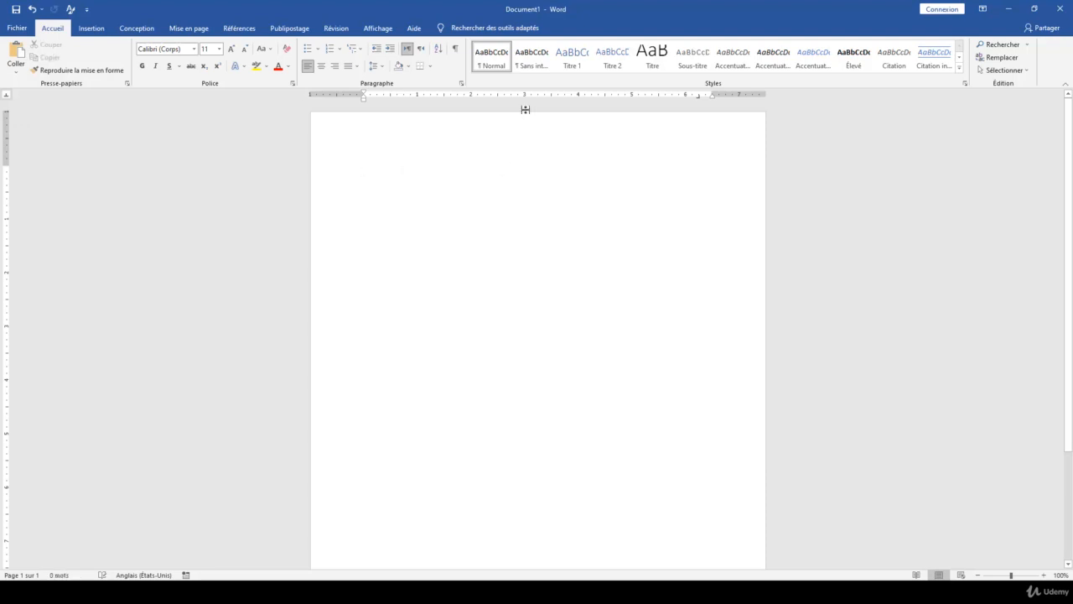
click(525, 95)
text(Christelle)
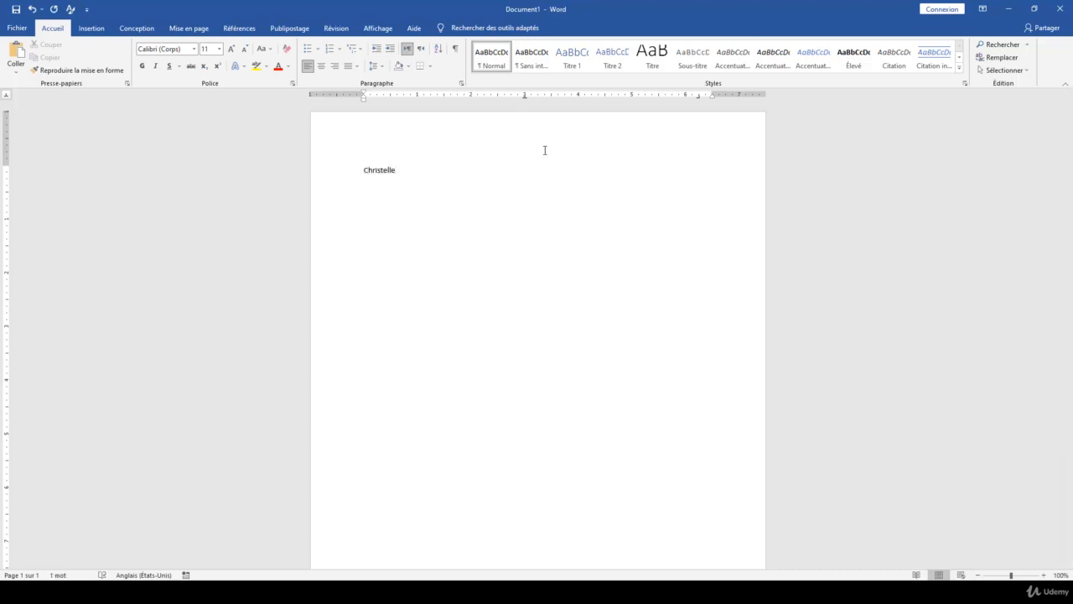
key(Tab)
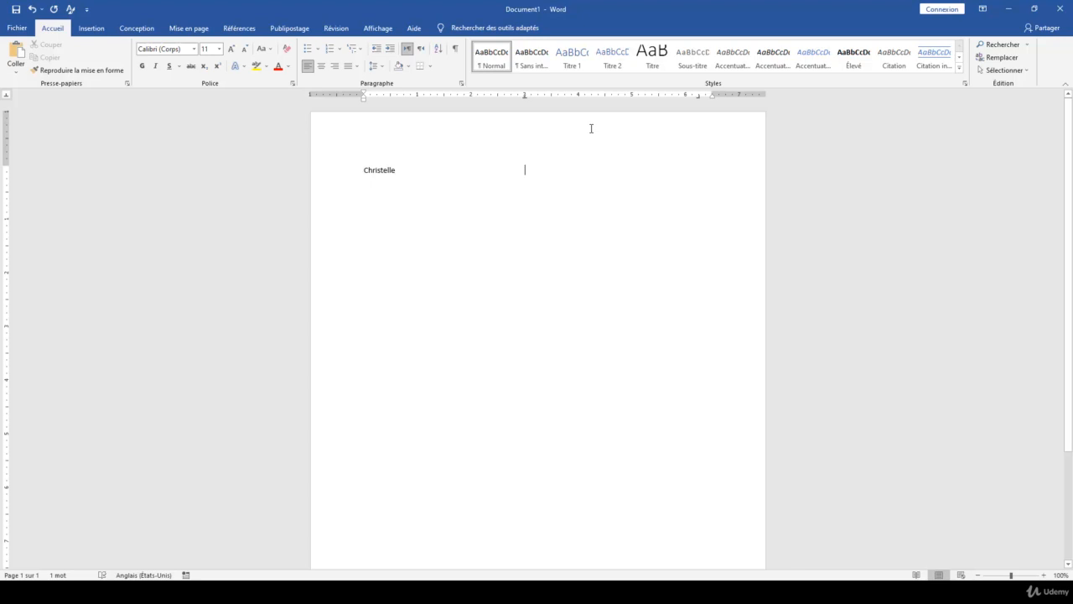
text(habita)
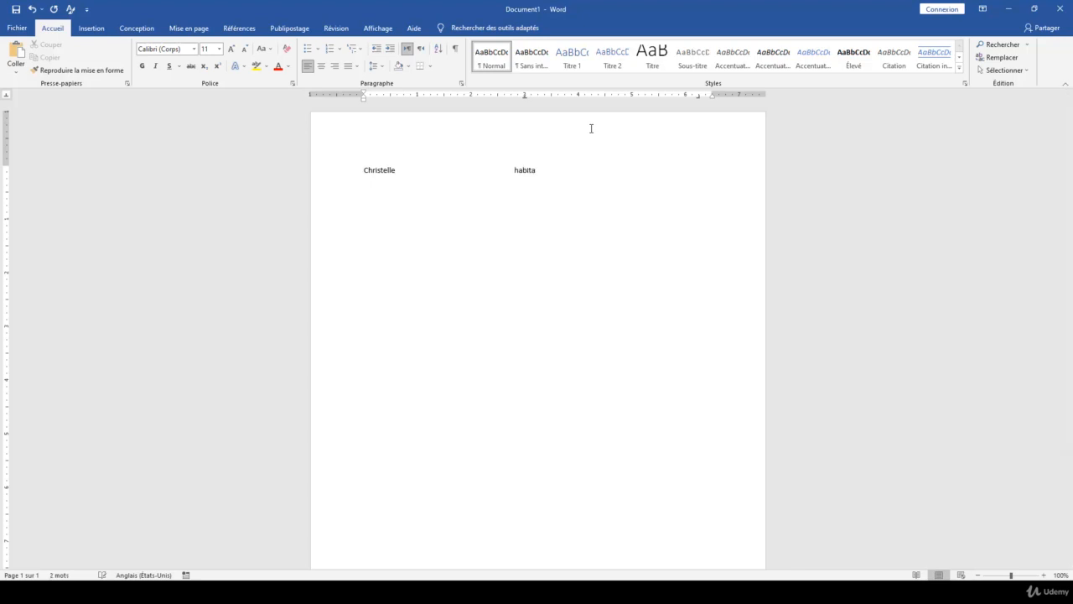
text(tion)
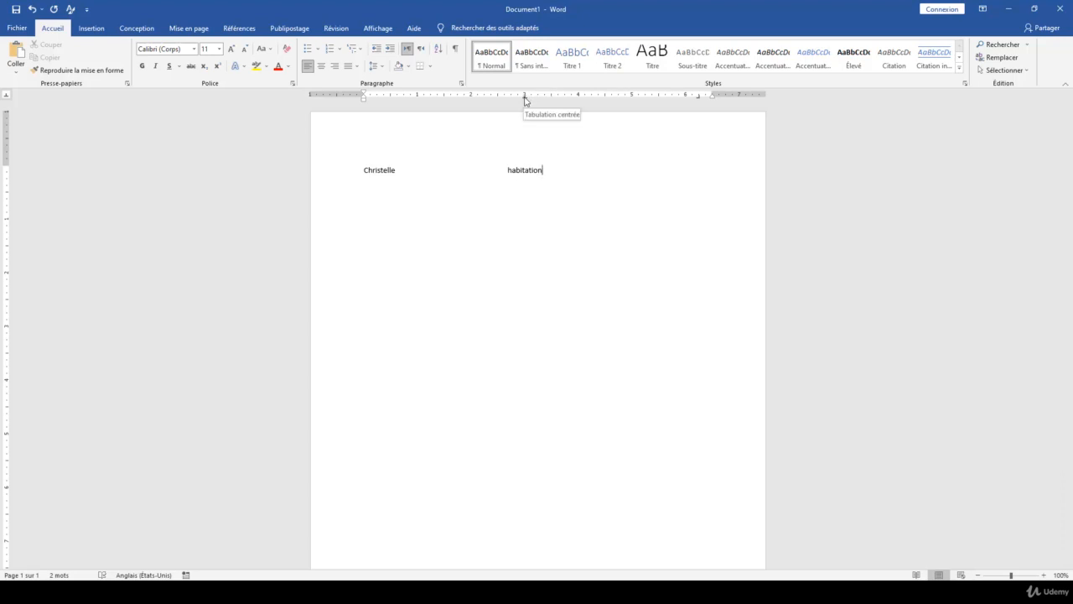
drag(525, 97, 525, 98)
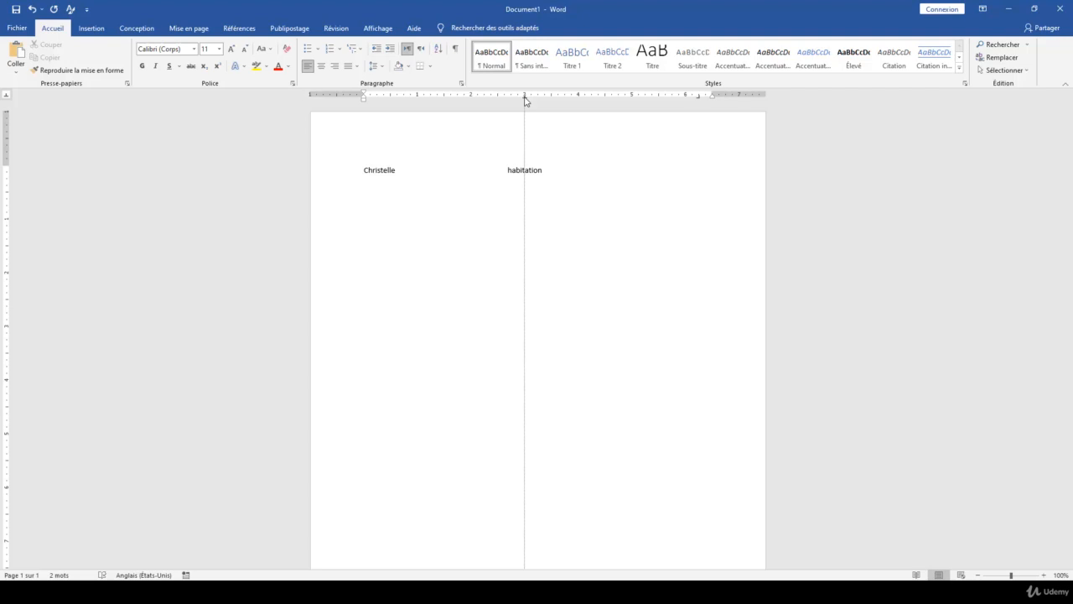
Move the tab stop to push 'habitation' right, then start a second line with the first name.
drag(526, 99, 524, 99)
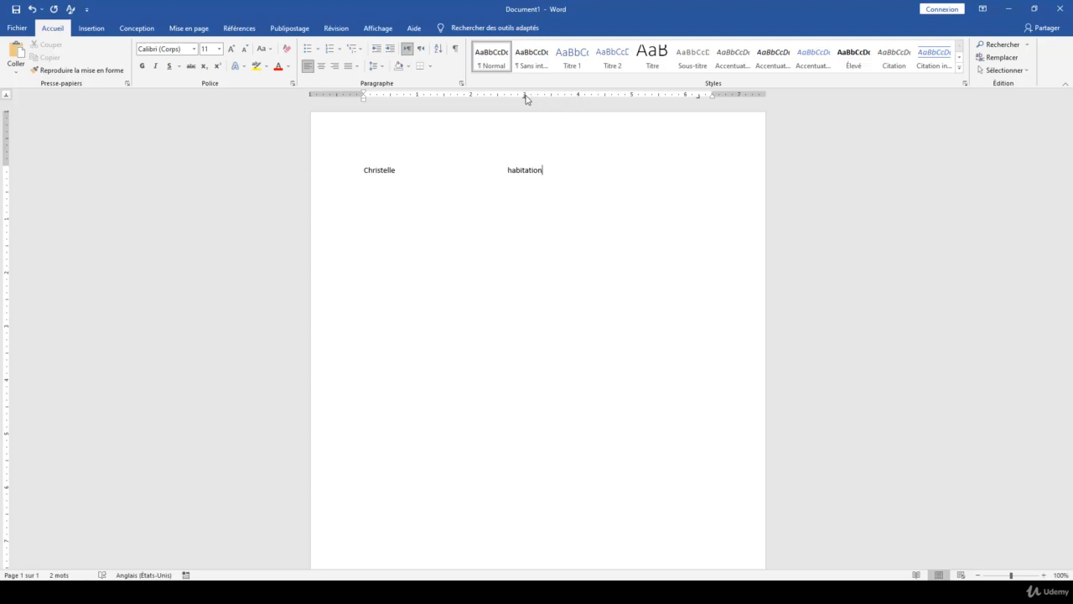
drag(525, 98, 525, 123)
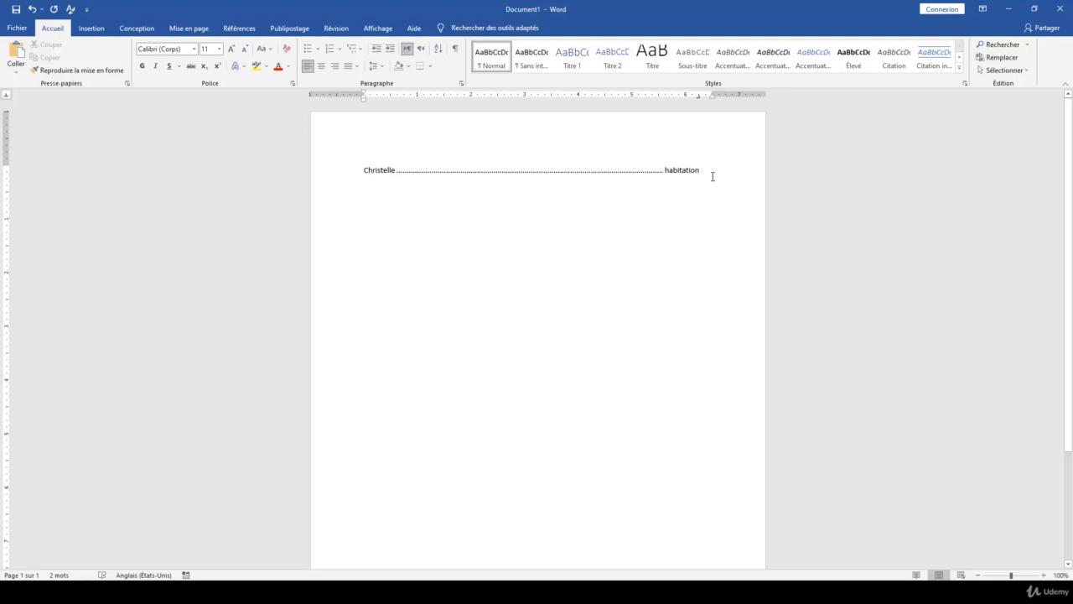
key(Return)
text(Christelle)
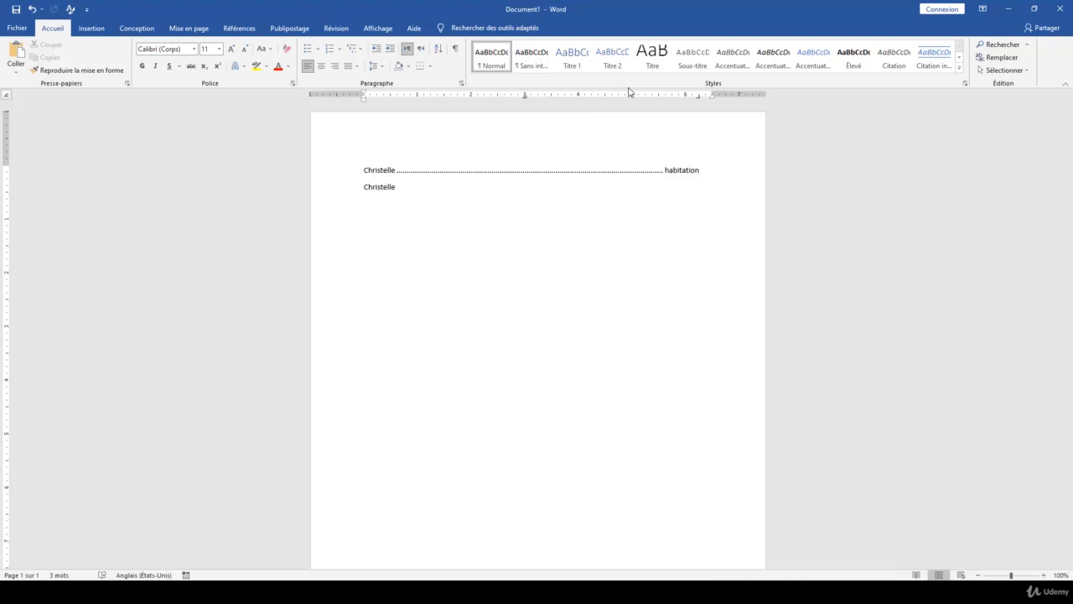
Type 125.58 at the decimal tab, position that tab near 3", and select both lines.
key(Tab)
text(125.58)
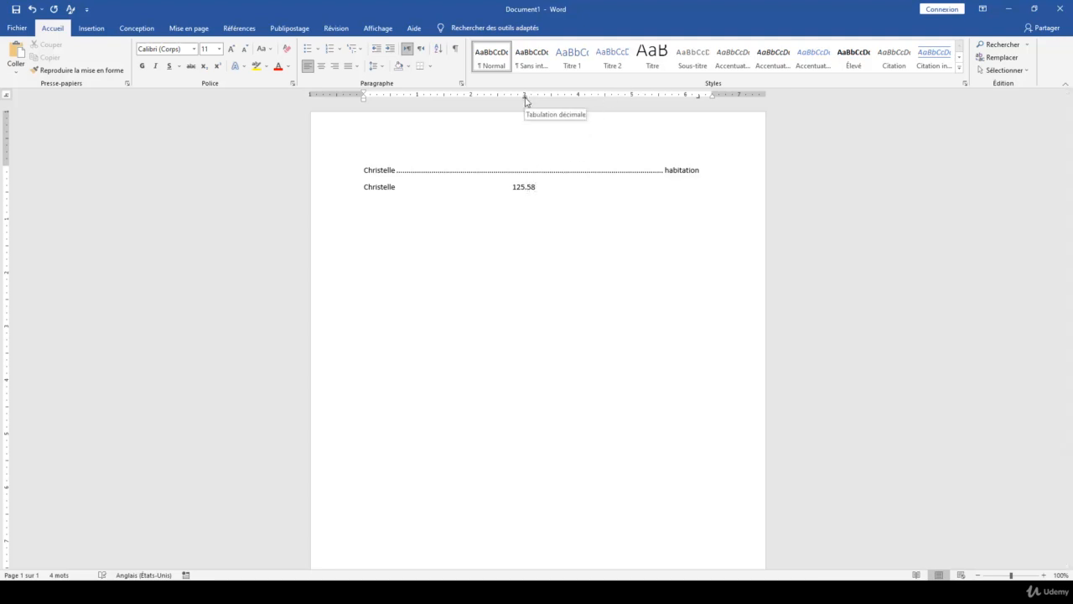
drag(524, 99, 525, 100)
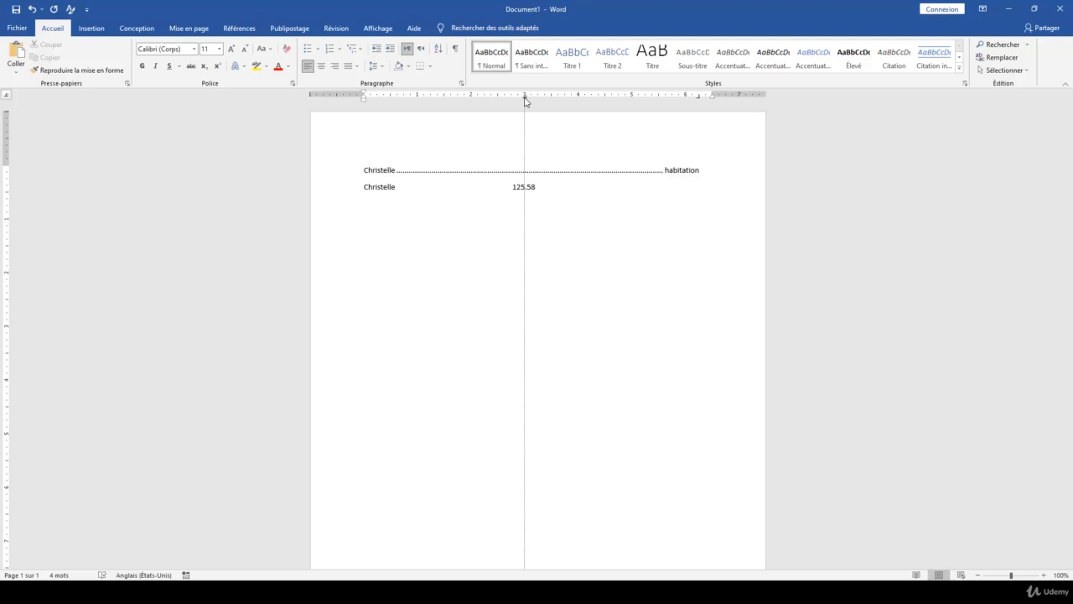
drag(526, 101, 524, 101)
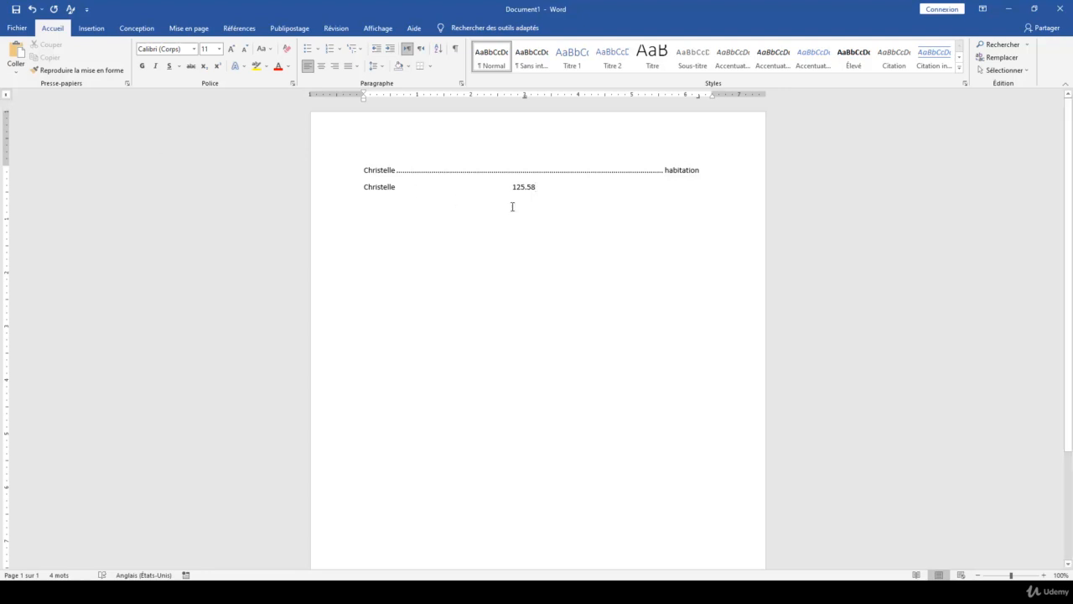
drag(565, 191, 359, 177)
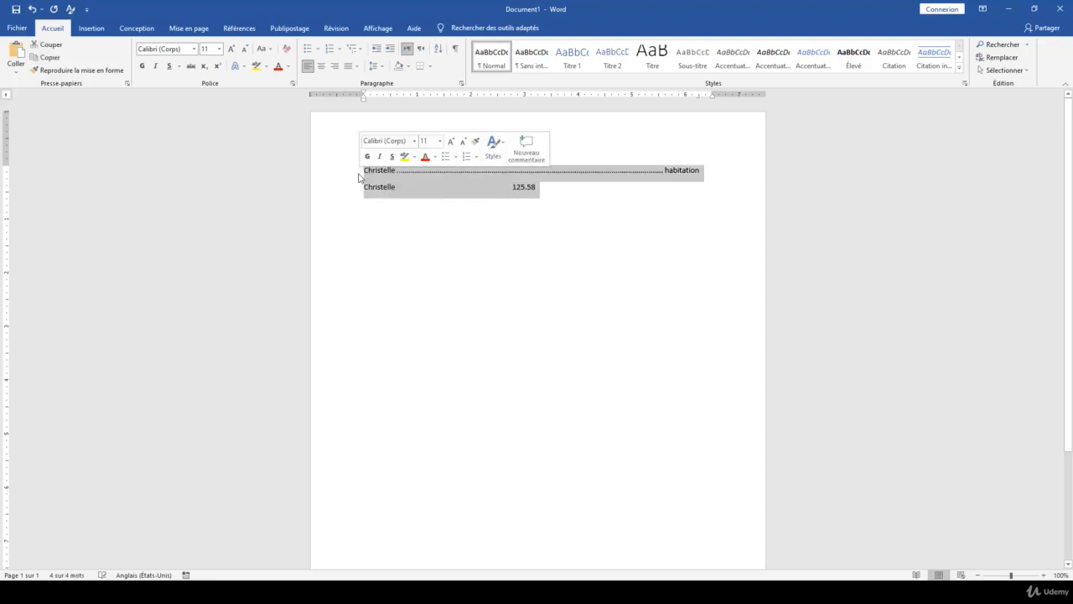
Delete both lines, remove the 6" tab, then set a right tab near 6" and a bar tab near 3".
key(Delete)
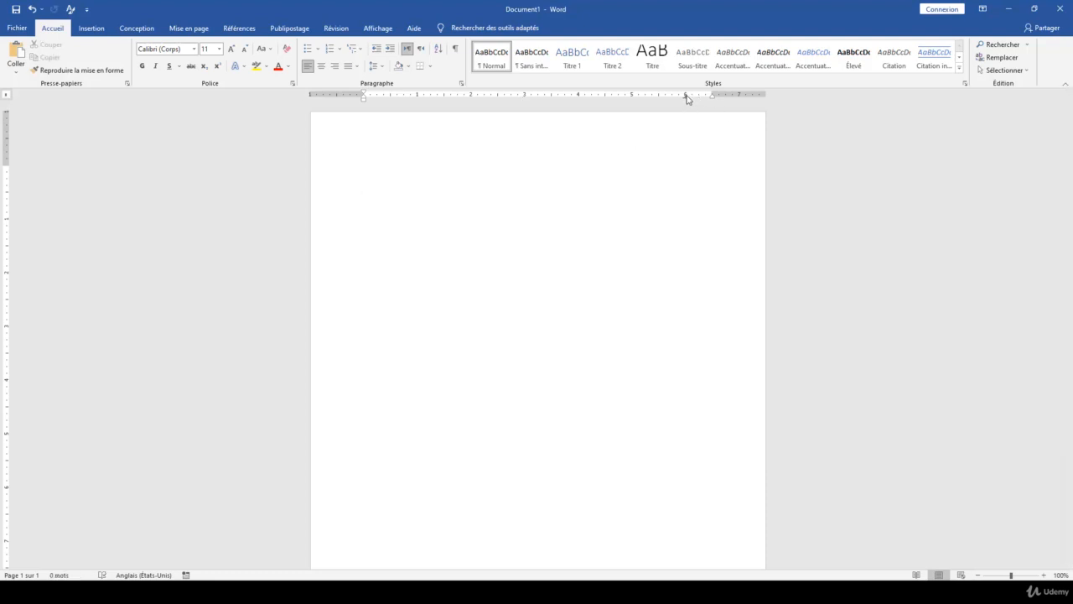
drag(686, 96, 686, 107)
click(8, 96)
click(8, 96)
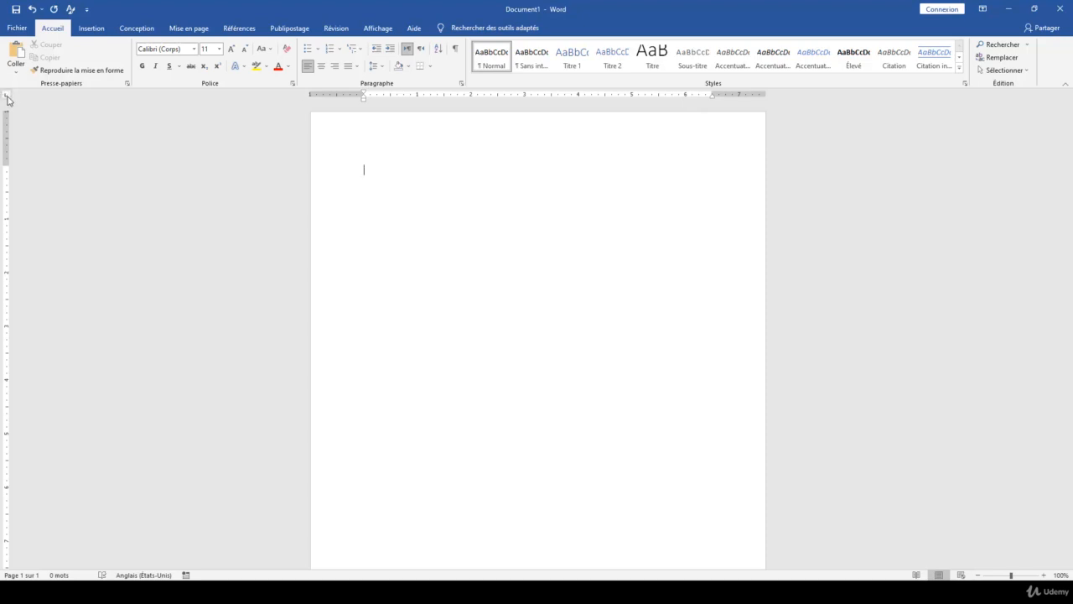
click(692, 97)
click(541, 97)
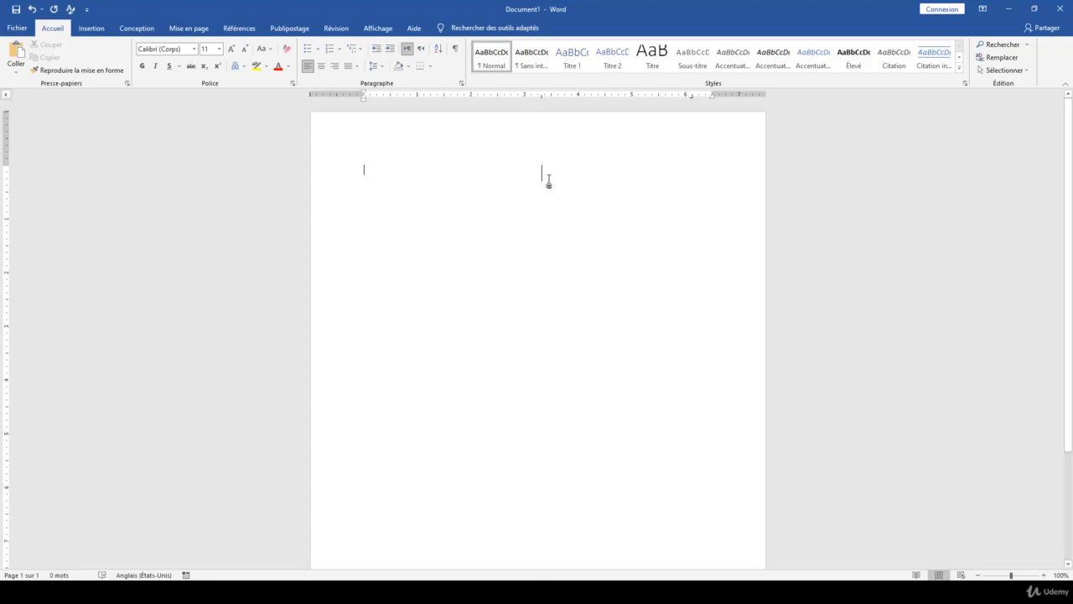
Type the first name, tab past the bar line, and enter the phone number at the right tab.
text(Christelle)
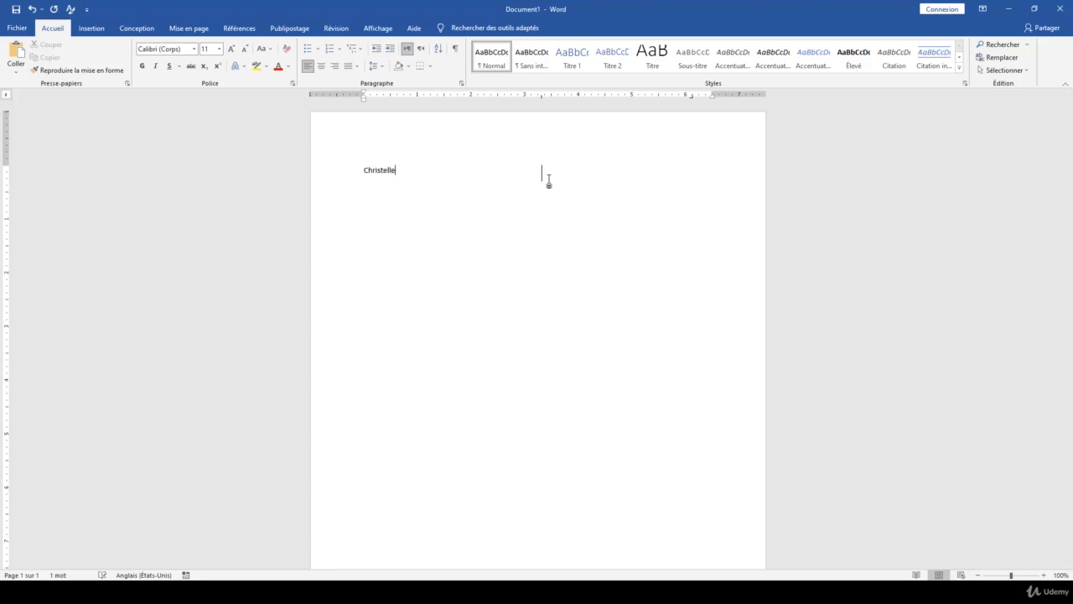
key(Tab)
click(542, 172)
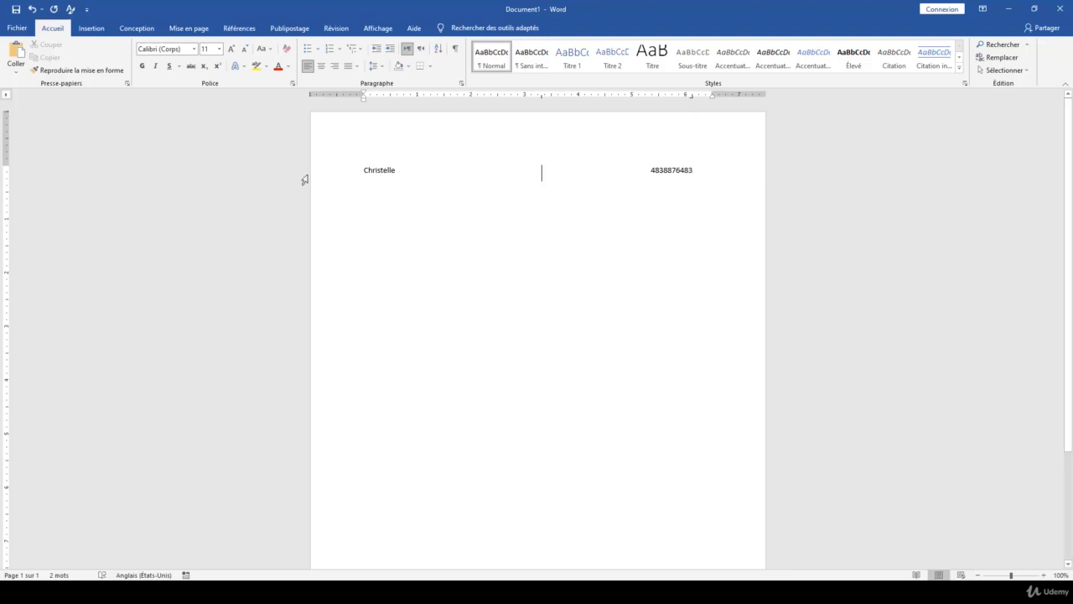
click(8, 97)
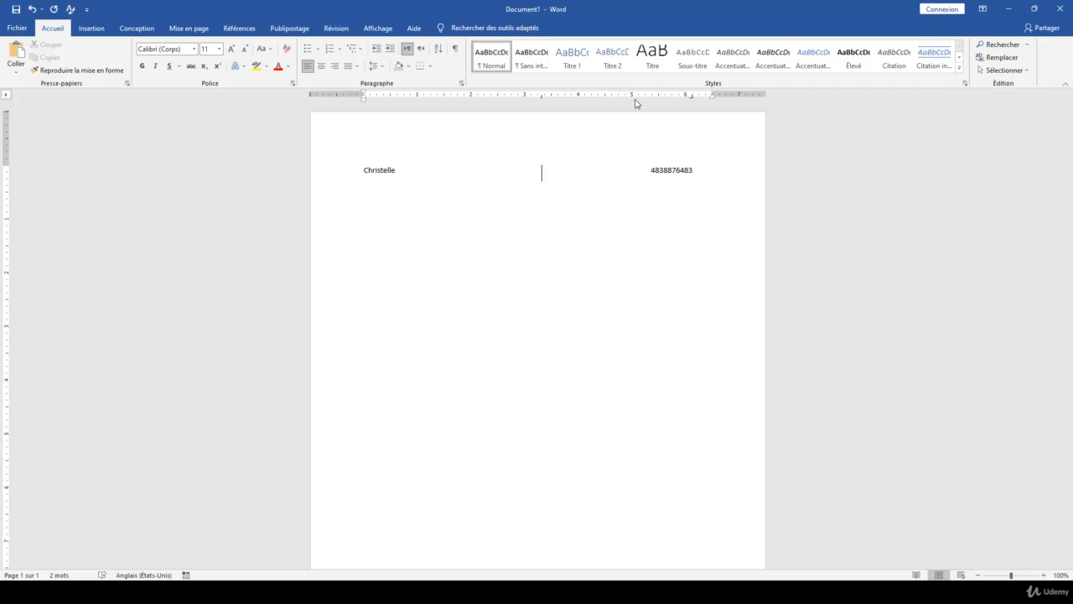
Give the 6.13" right tab the dotted leader (option 2) in Tabulations, then start a new paragraph.
double_click(693, 98)
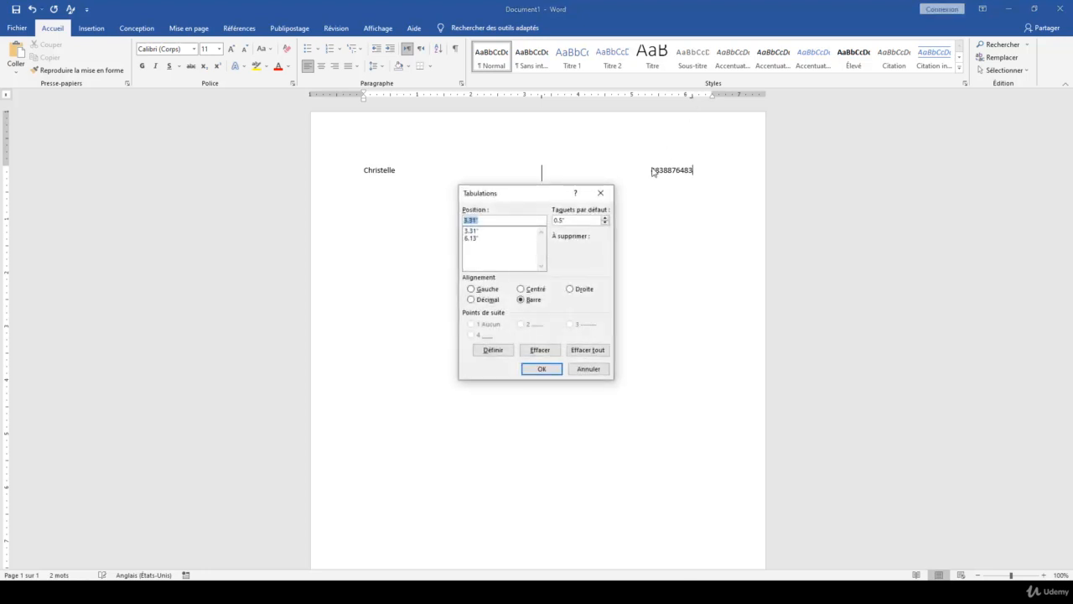
click(477, 232)
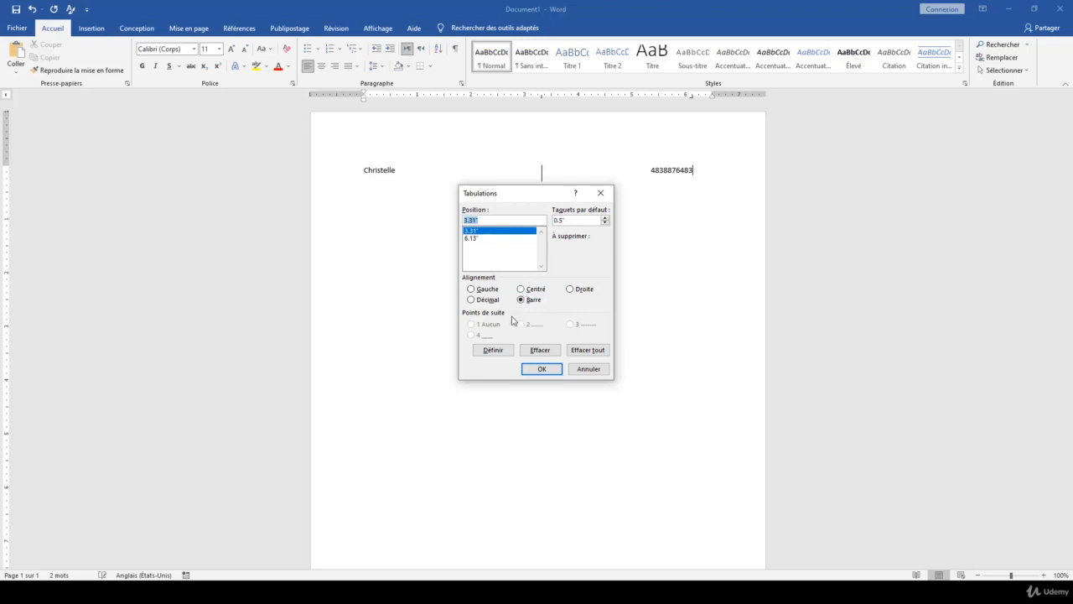
click(479, 238)
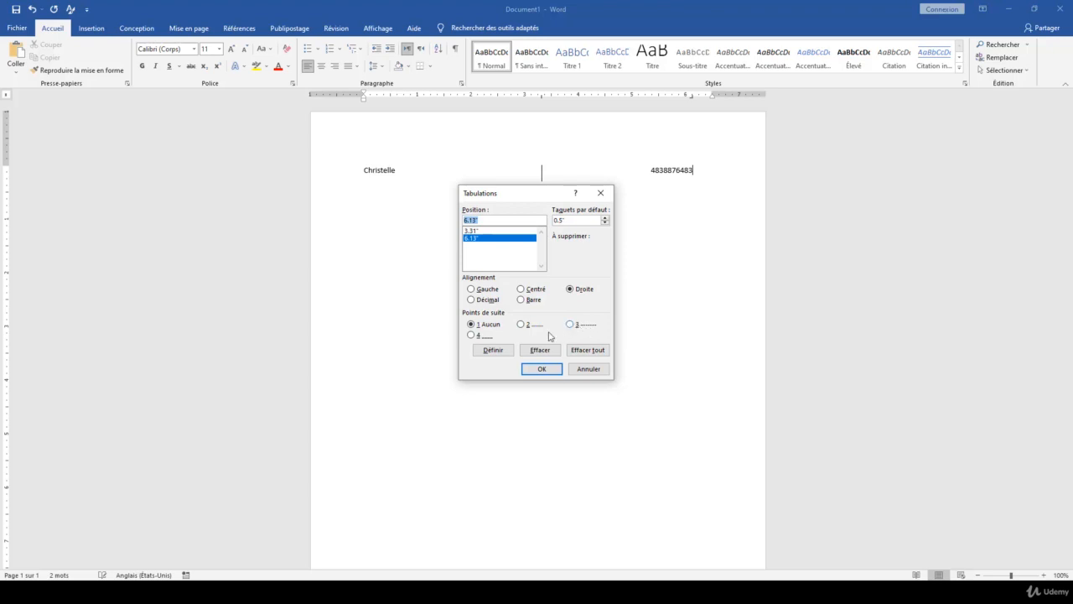
click(521, 323)
click(503, 353)
click(541, 369)
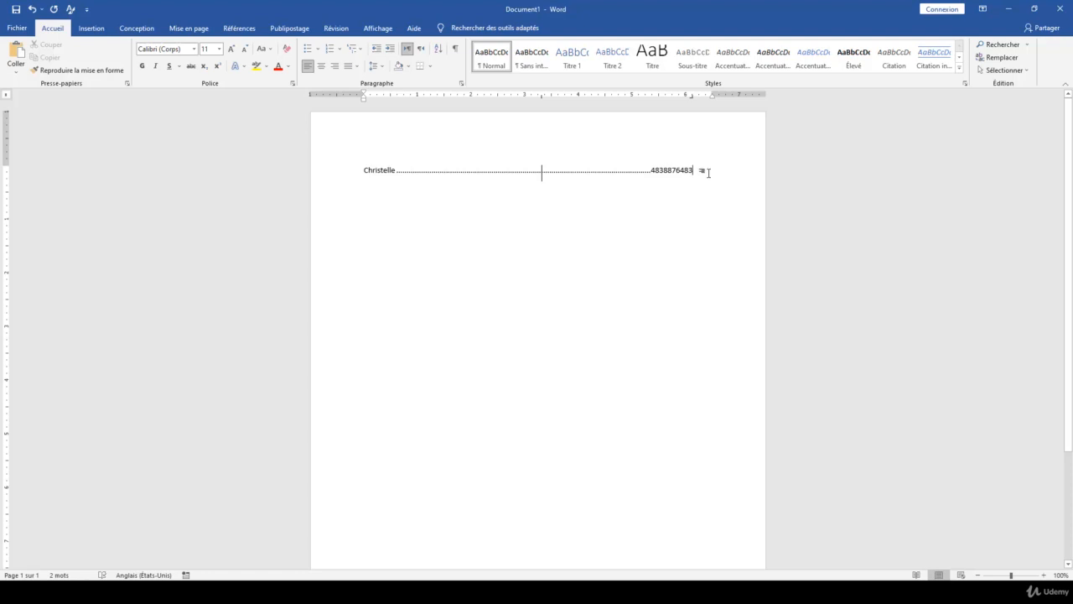
key(Return)
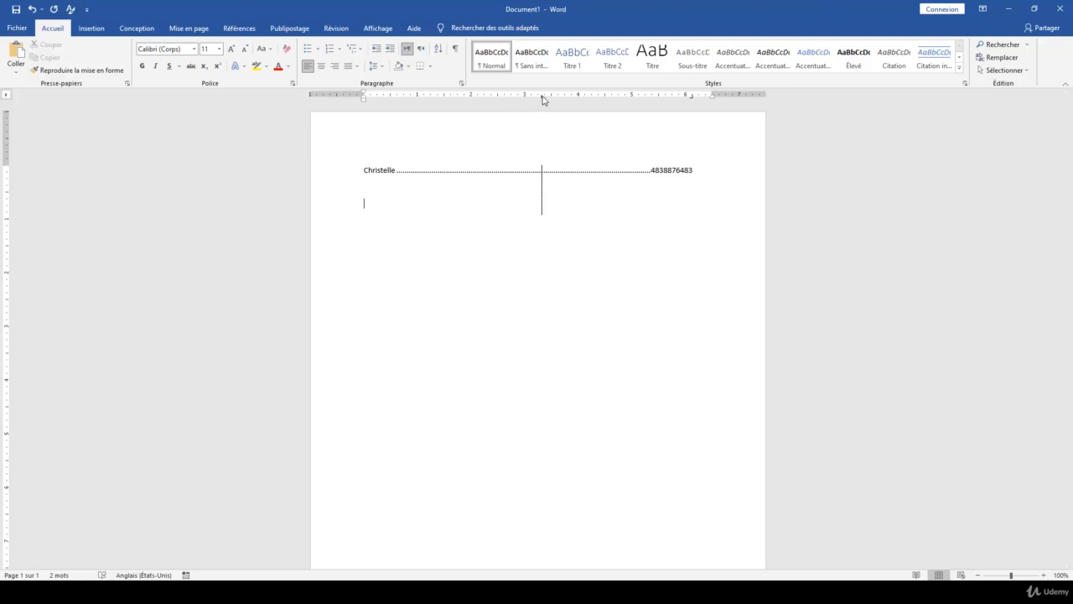
Remove the bar tab from the new paragraph and add another empty line.
drag(542, 96, 542, 109)
drag(543, 98, 618, 162)
key(Return)
Type the first name, 'Telephone', 'Ville' and a number, each on its own tab stop.
text(Christelle)
key(Tab)
text(Telephone	Ville)
key(Tab)
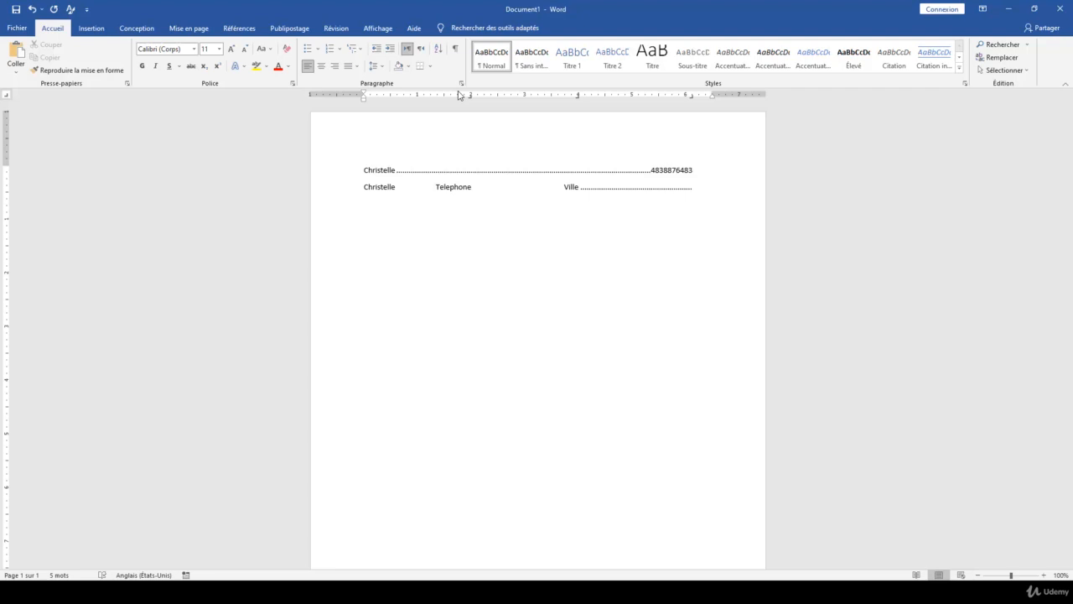
text(1125412)
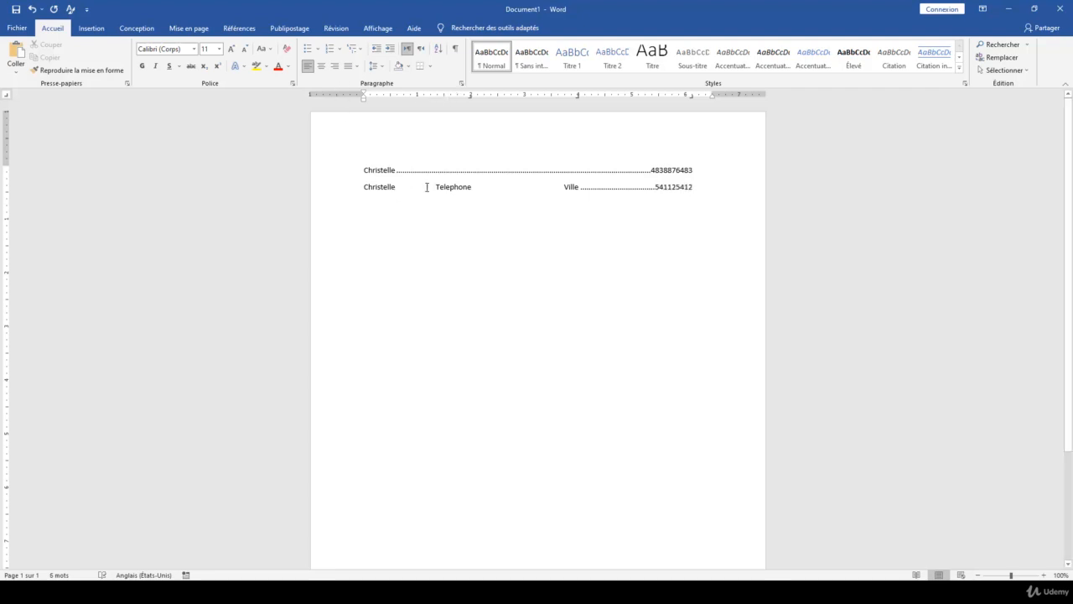
Give the second line's 2" and 4" tab stops dotted leader 2 in the Tabulations dialog.
double_click(472, 97)
click(475, 233)
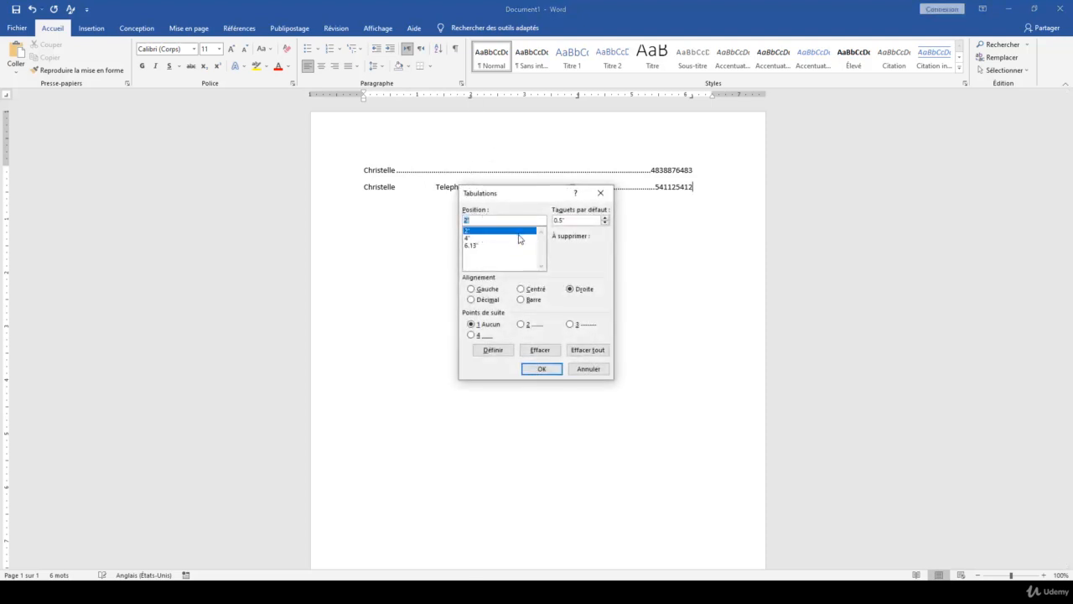
click(521, 324)
click(493, 350)
click(475, 238)
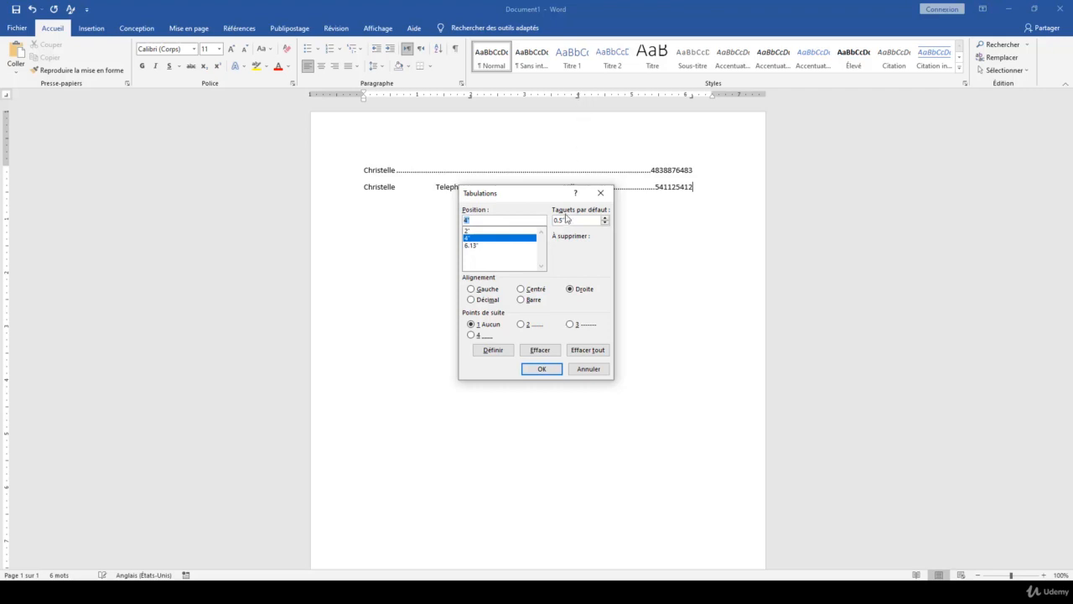
click(521, 324)
click(493, 350)
click(476, 245)
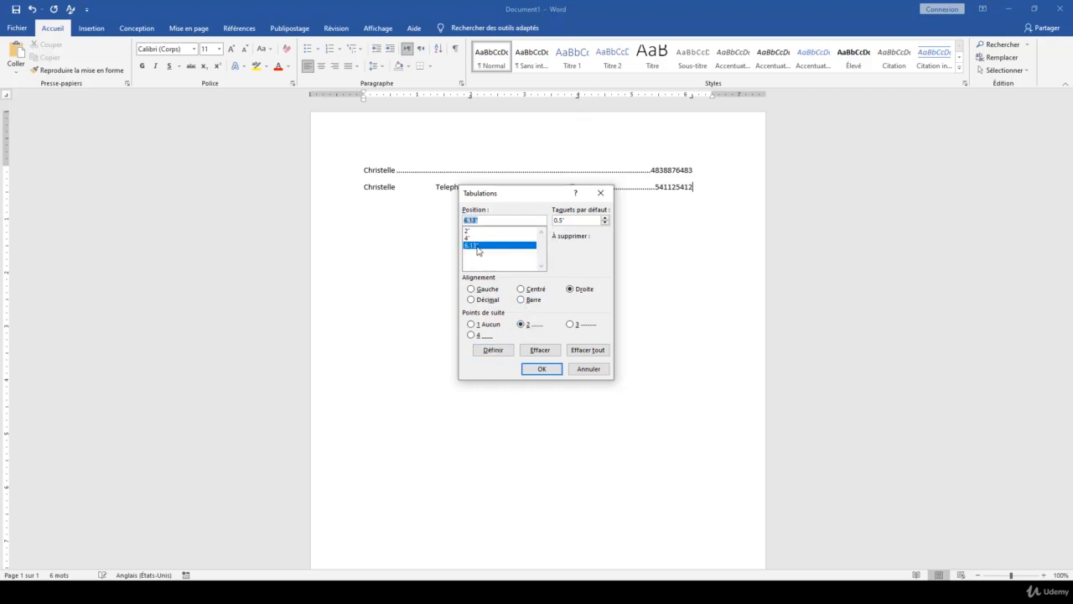
click(543, 369)
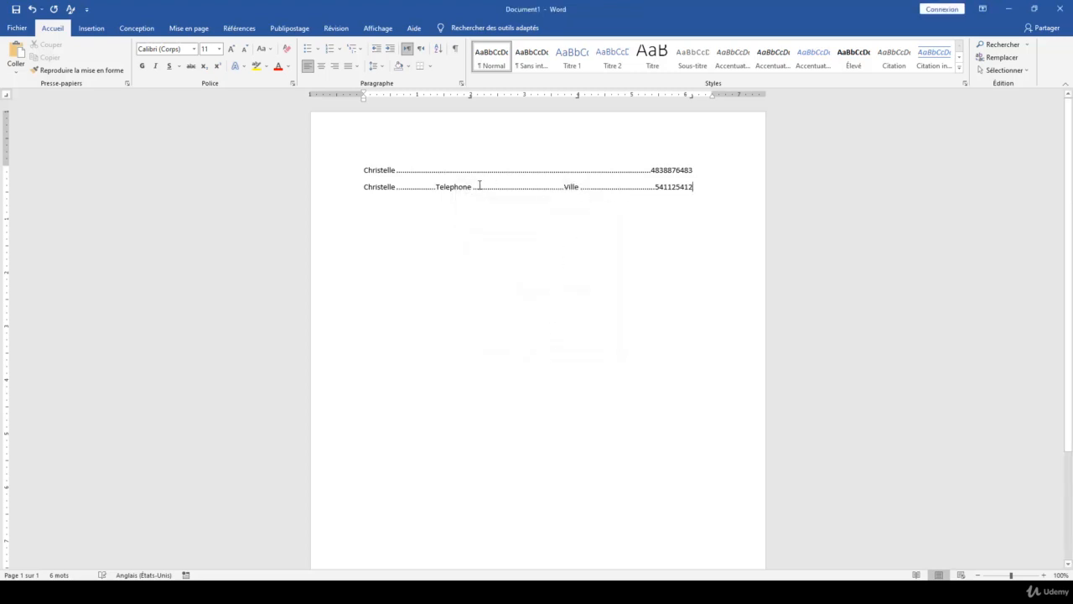